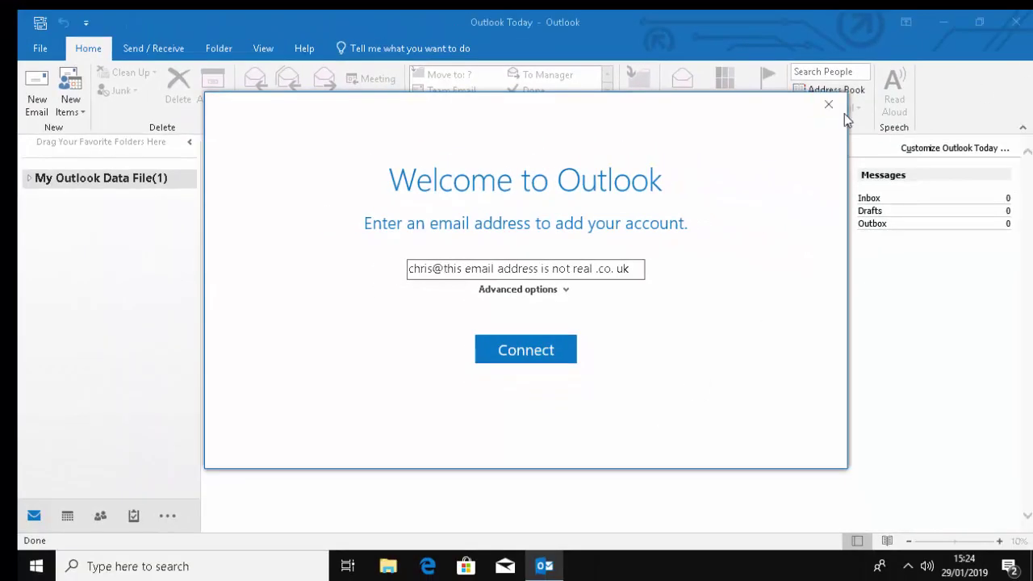
Step: Close the account setup dialog and Outlook, then open the Registry Editor (regedit) and allow it to make changes
click(828, 104)
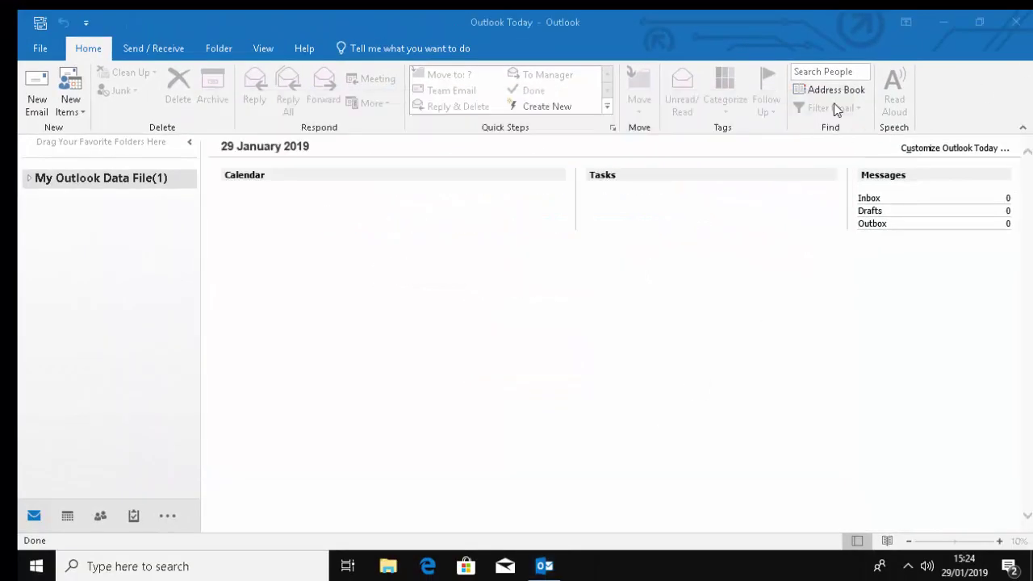
click(1015, 22)
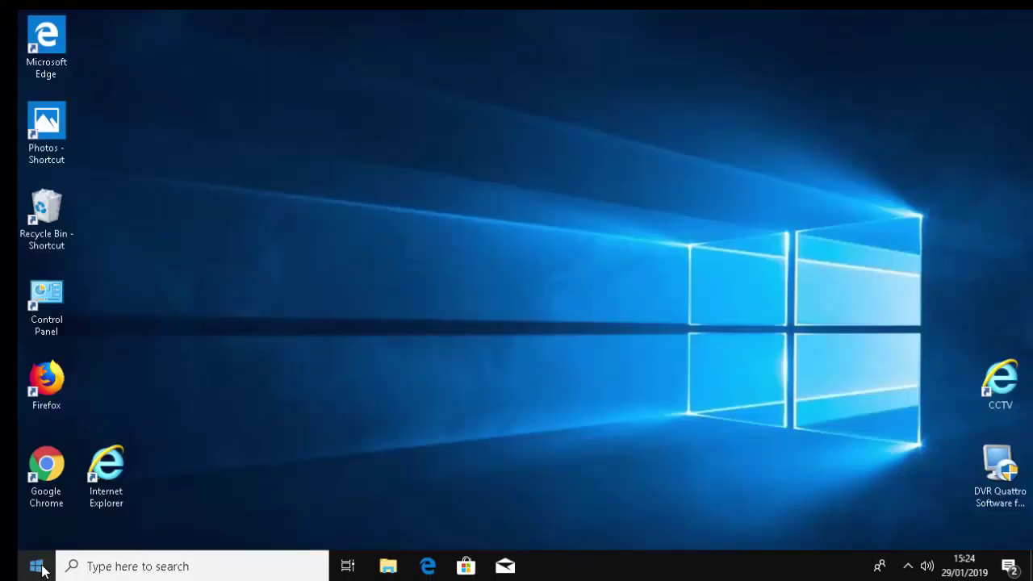
click(37, 565)
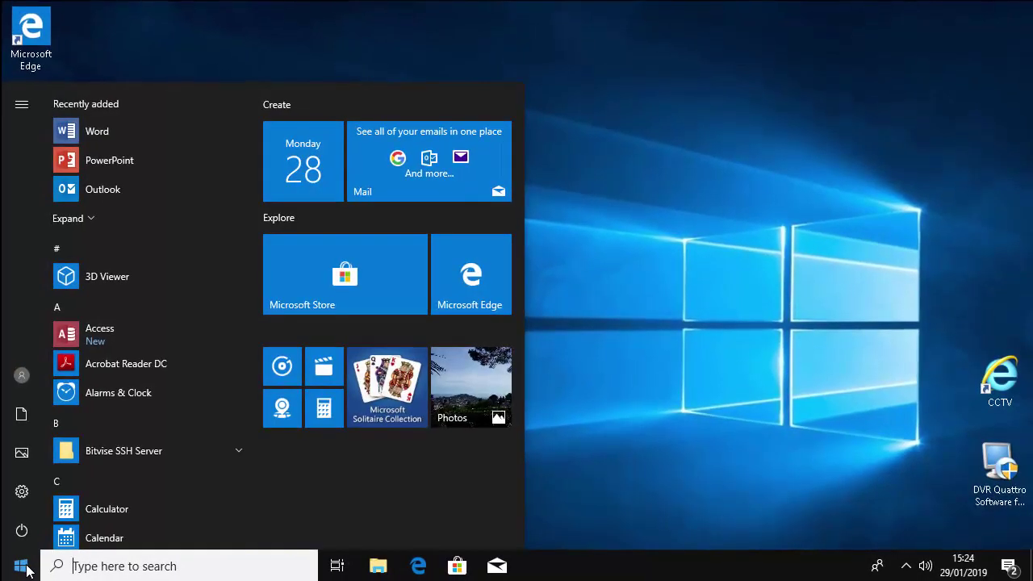
text(regedit)
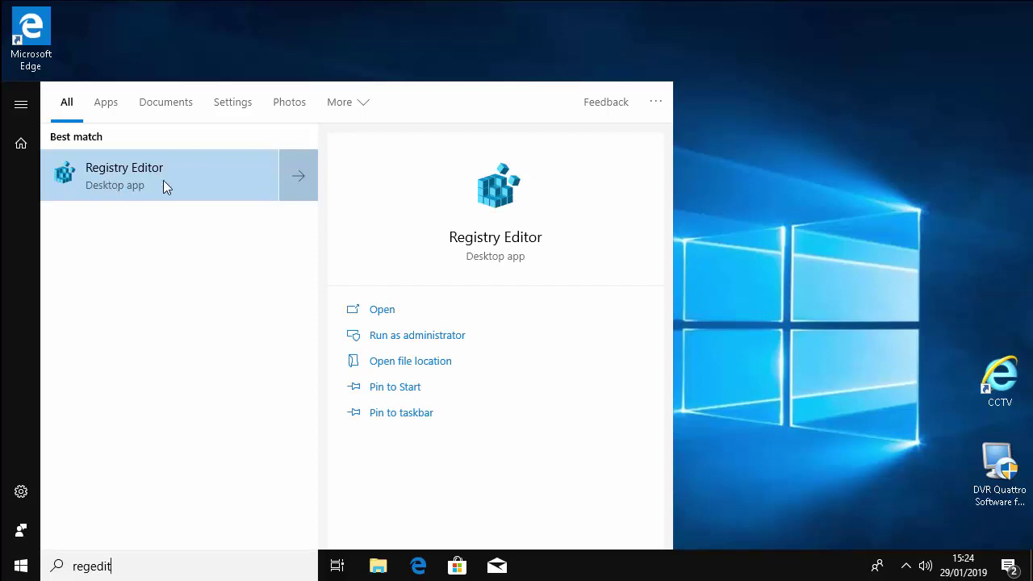
click(127, 184)
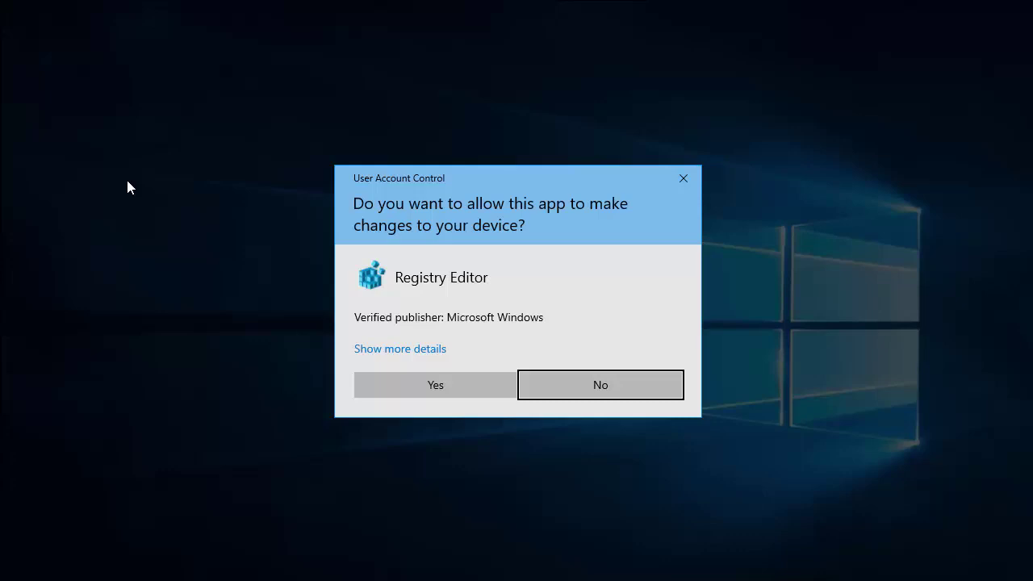
click(434, 393)
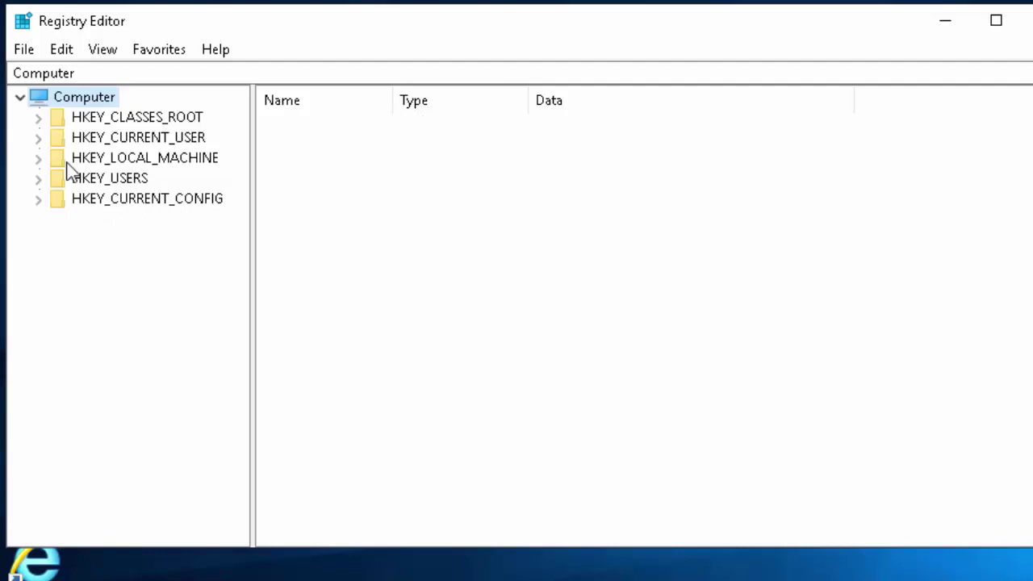
Step: Go to the registry key HKEY_CURRENT_USER\Software\Microsoft\Office\16.0\Outlook\Setup
click(39, 139)
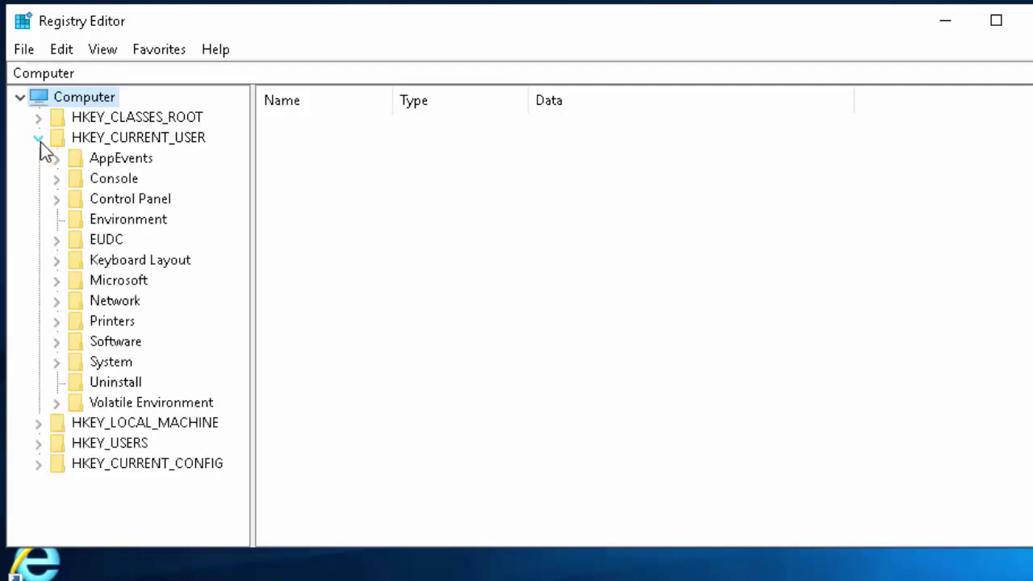
click(57, 342)
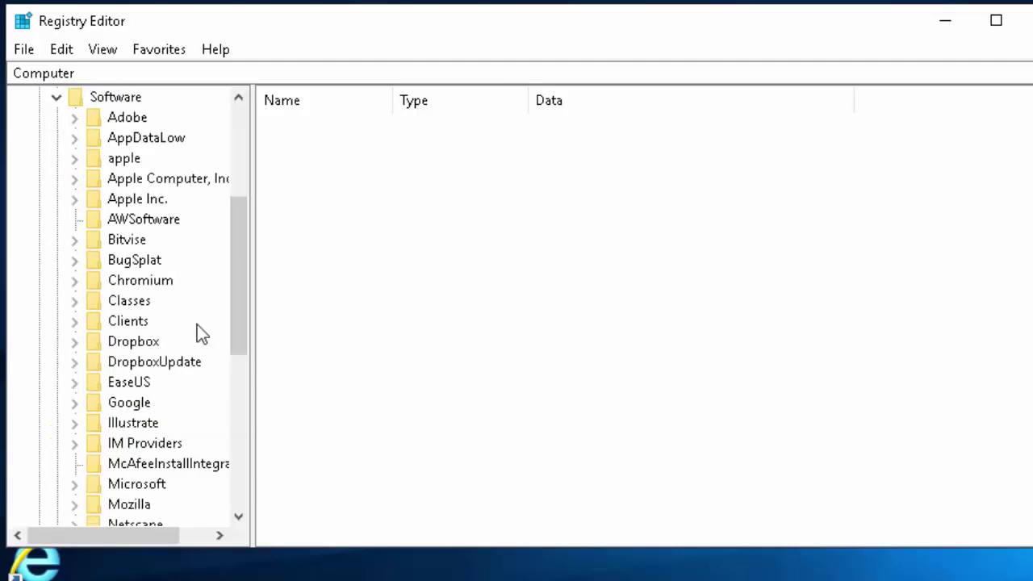
scroll(197, 325, down, 3)
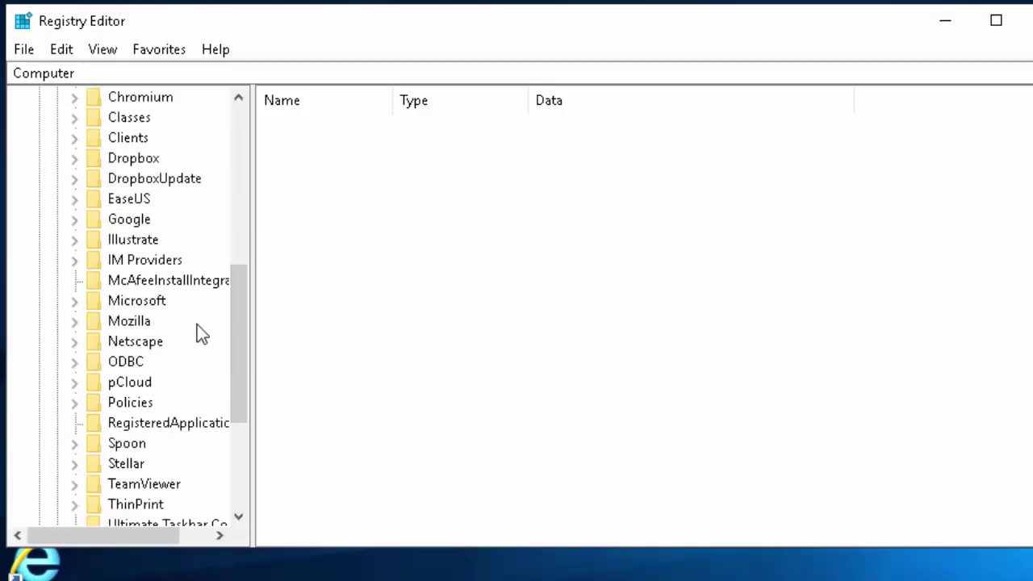
click(75, 301)
scroll(211, 311, down, 15)
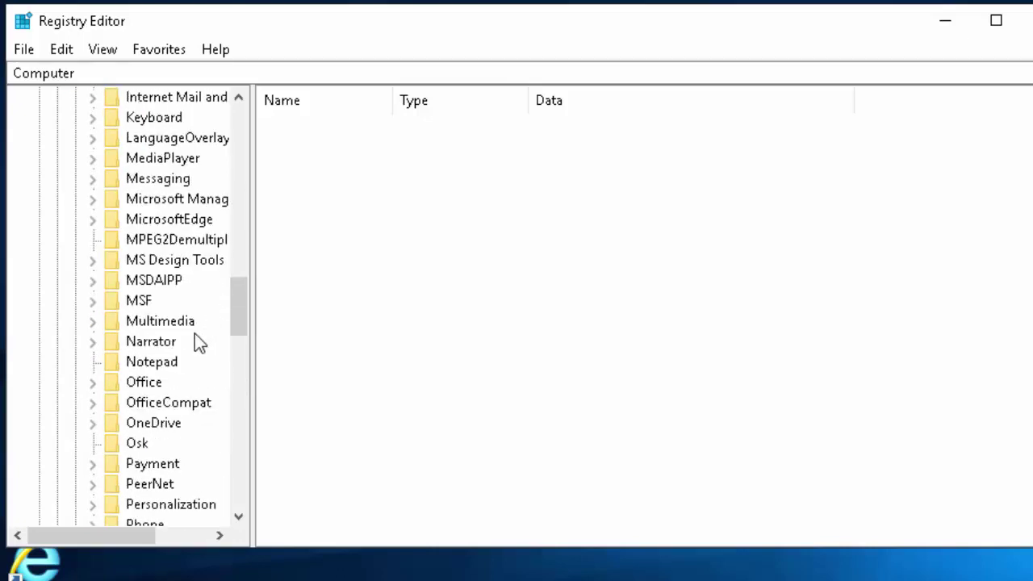
scroll(196, 347, down, 1)
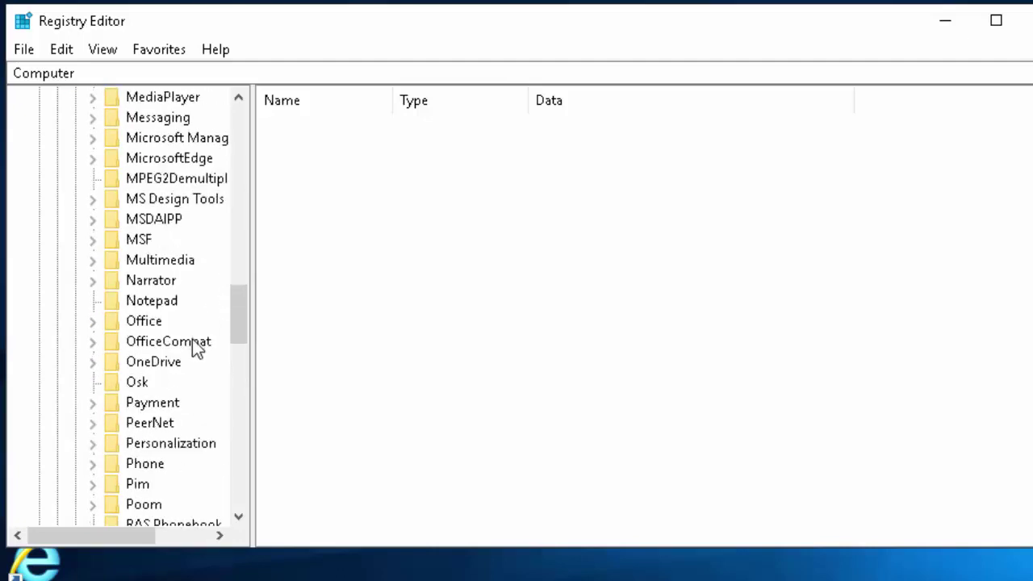
click(94, 326)
scroll(118, 319, down, 1)
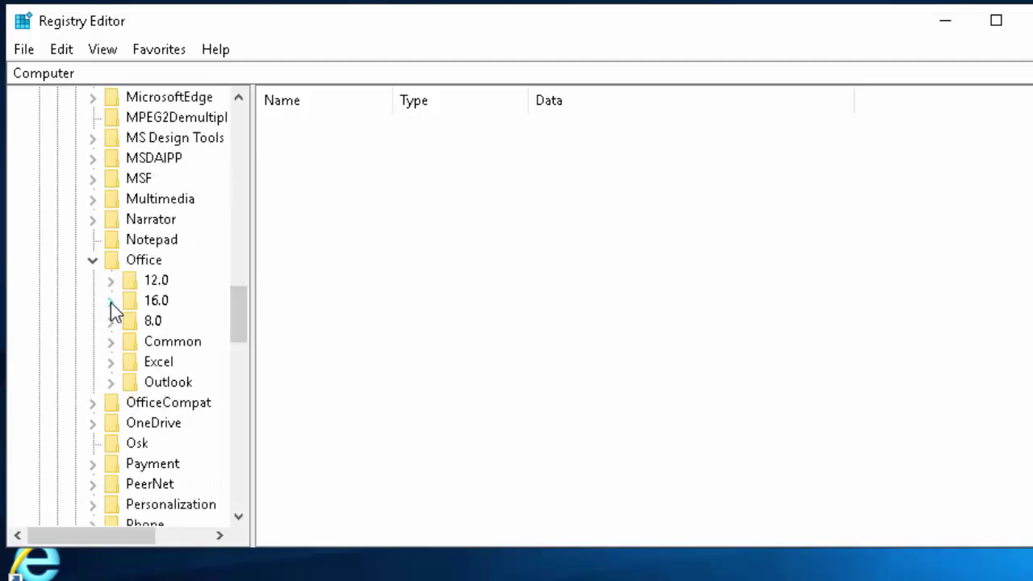
click(110, 301)
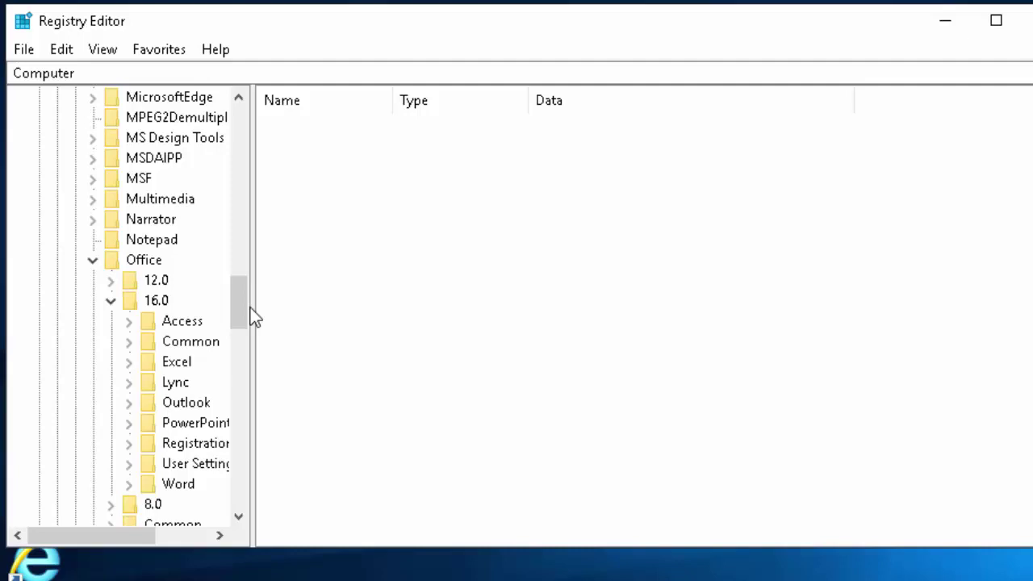
click(129, 408)
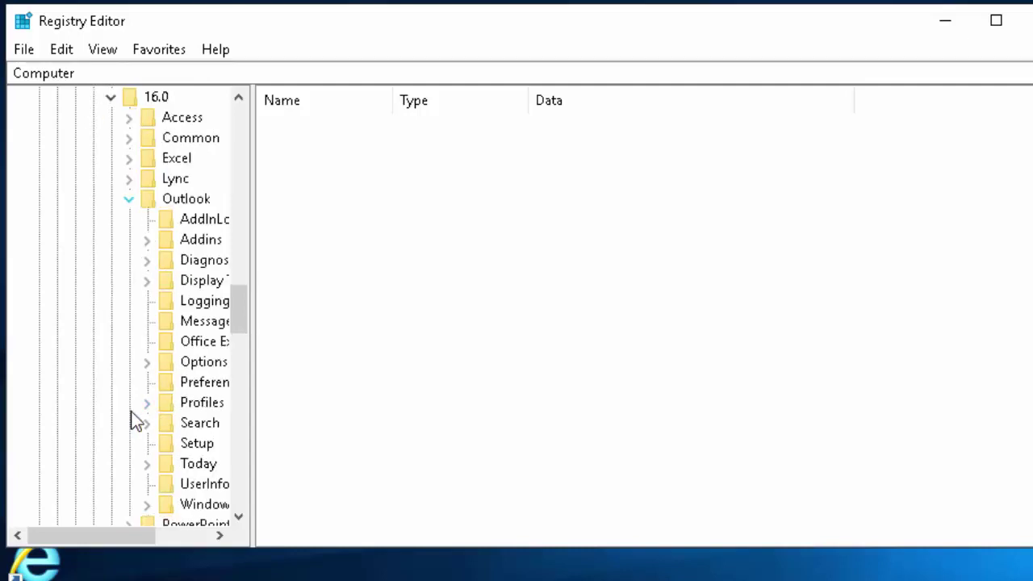
click(191, 446)
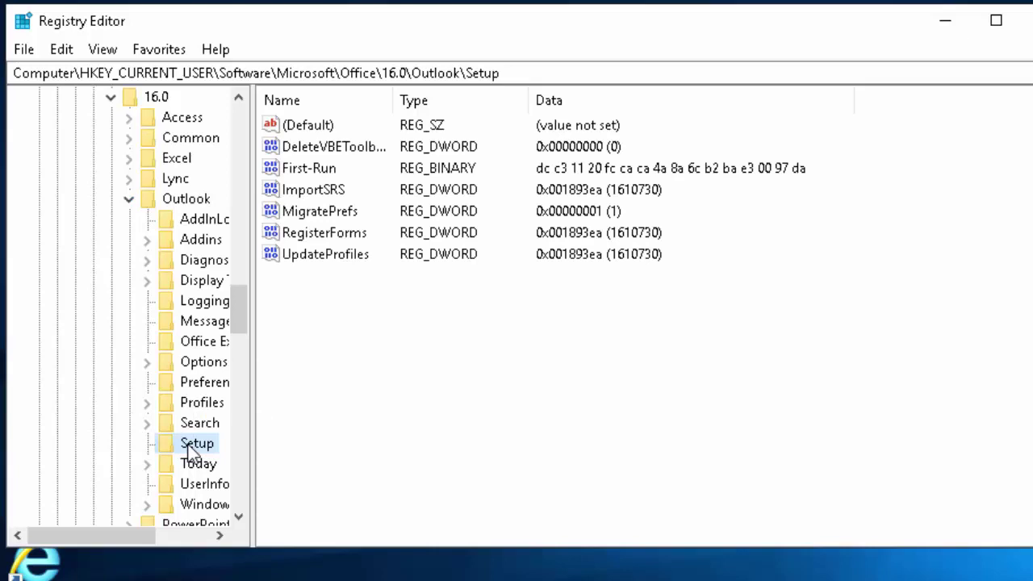
Step: Create a DWORD (32-bit) value named DisableOffice365SimplifiedAccountCreation in the Setup key
click(62, 50)
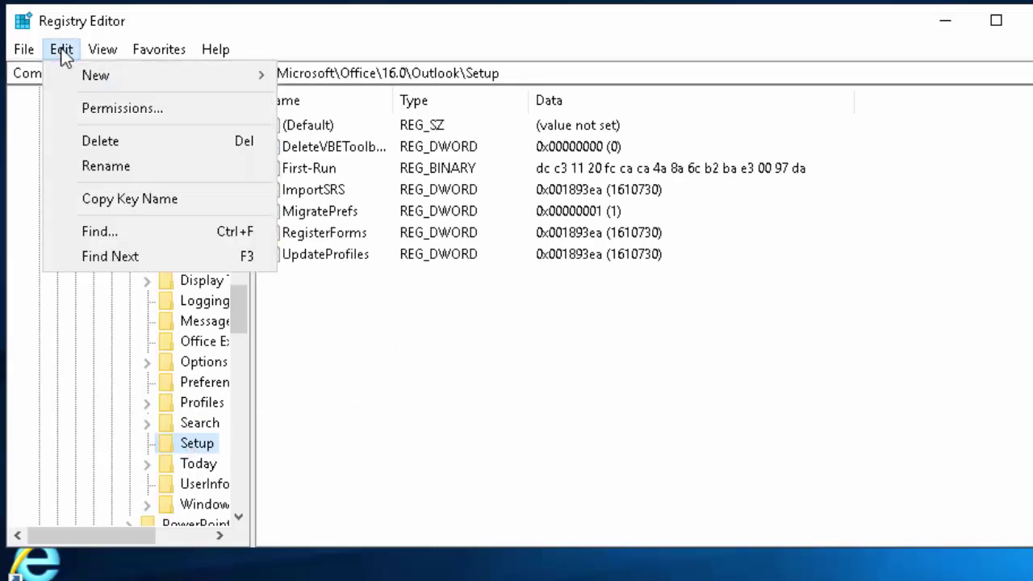
mouse_move(104, 75)
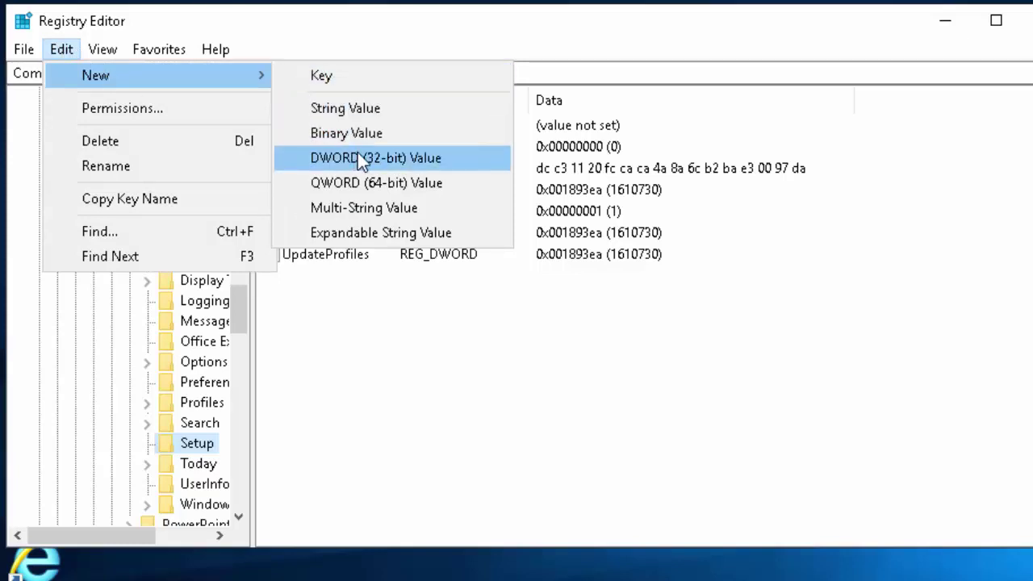
click(454, 157)
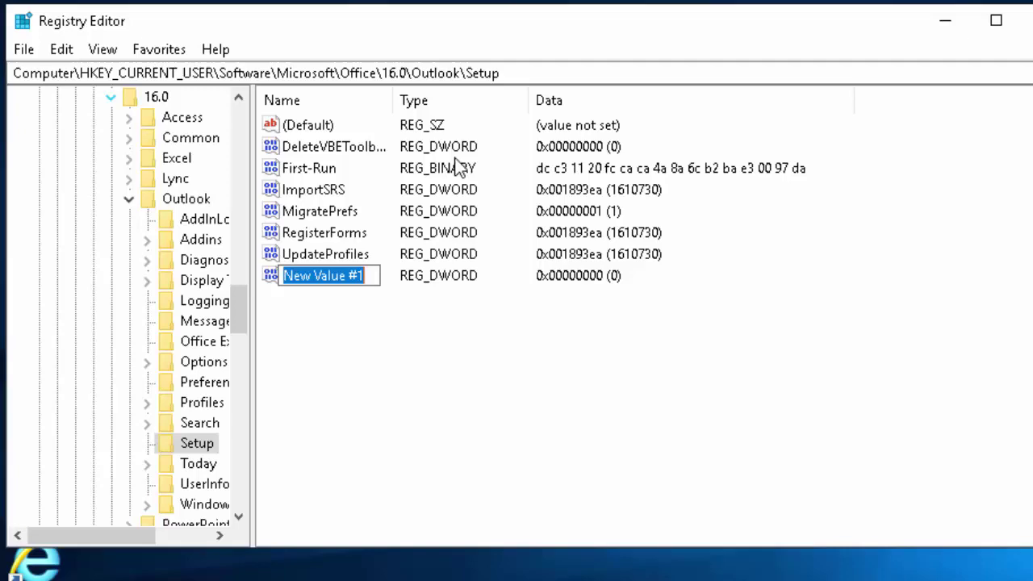
text(D)
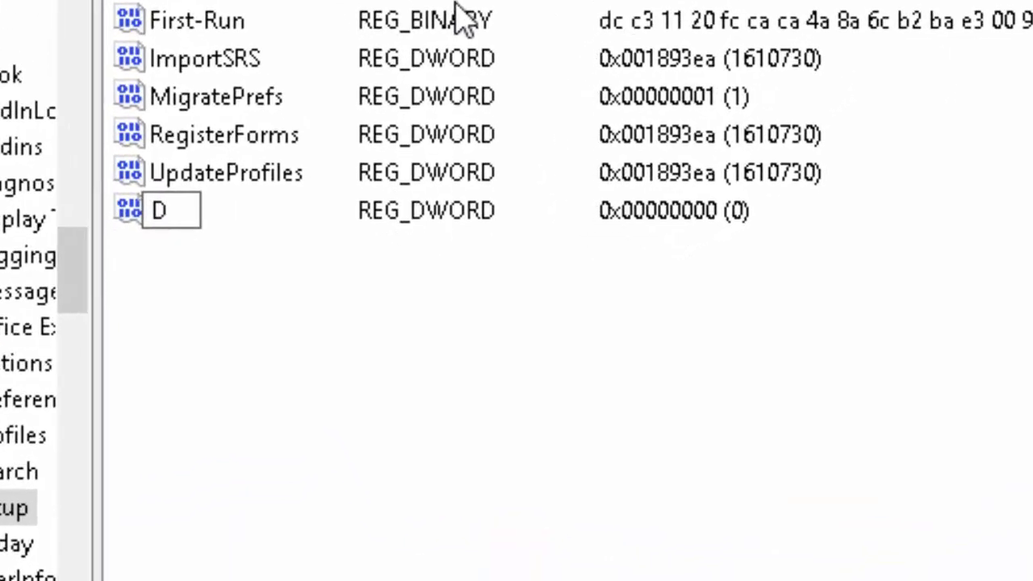
text(isa)
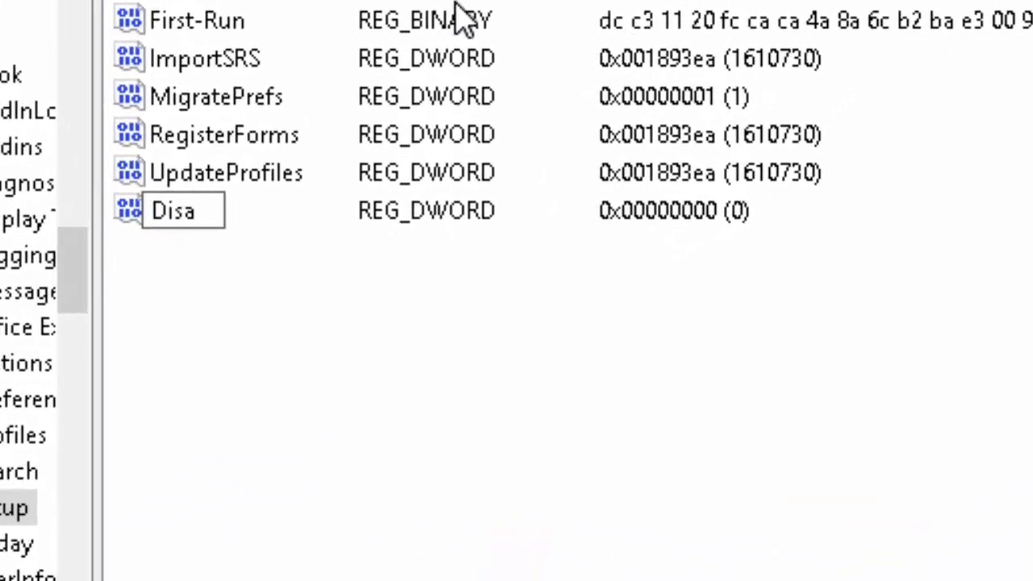
text(ble)
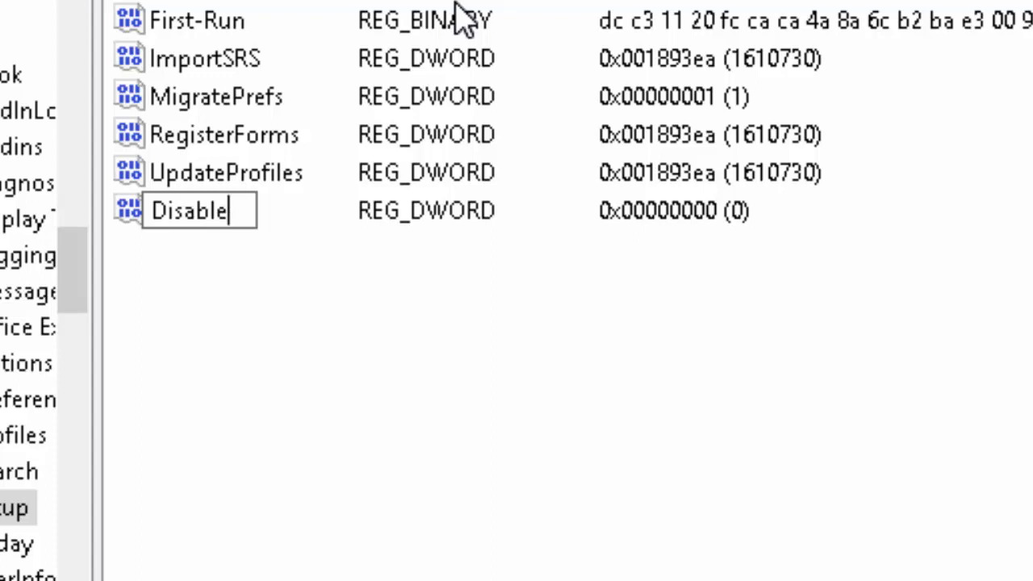
text(Off)
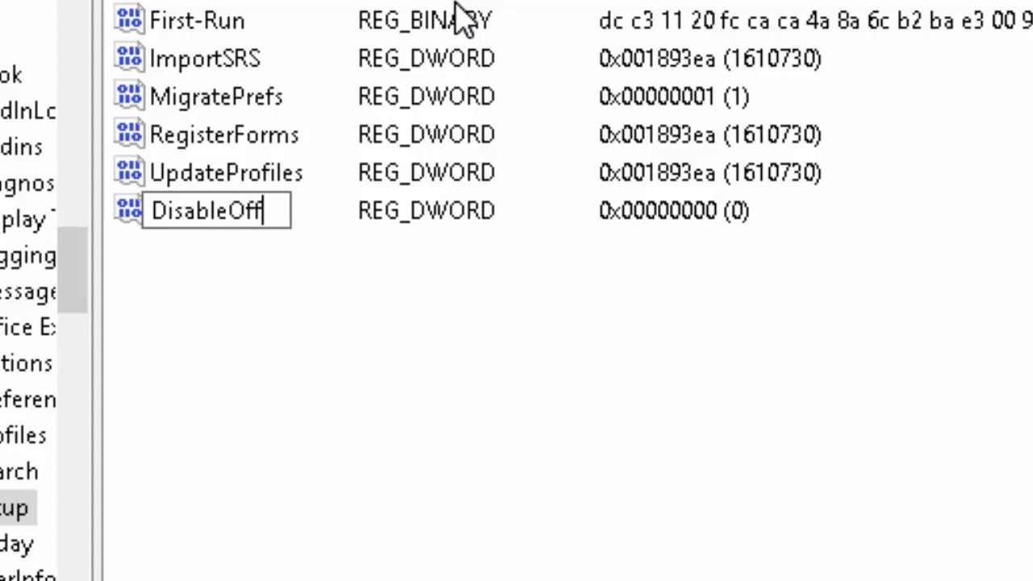
text(ice365)
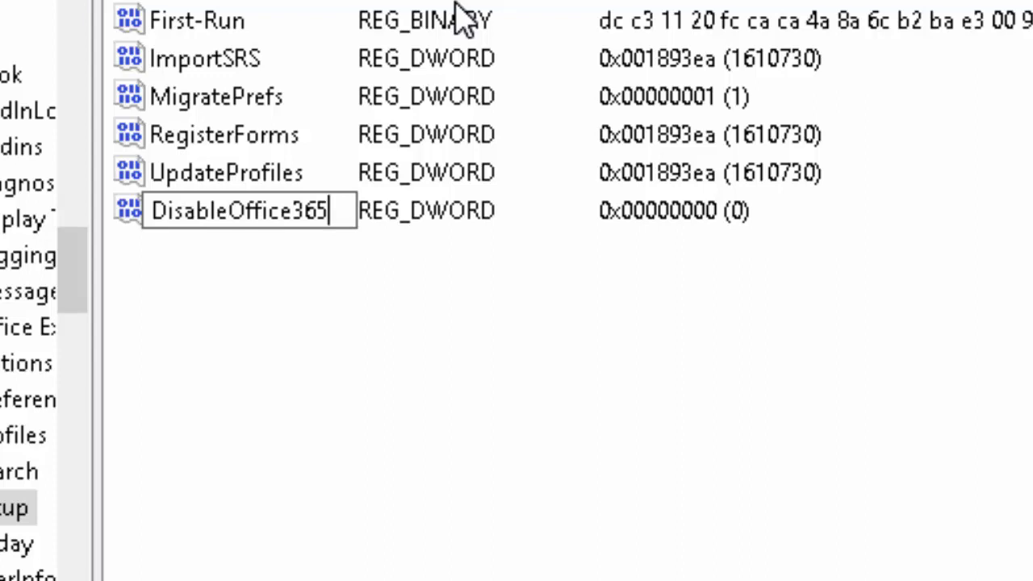
text(S)
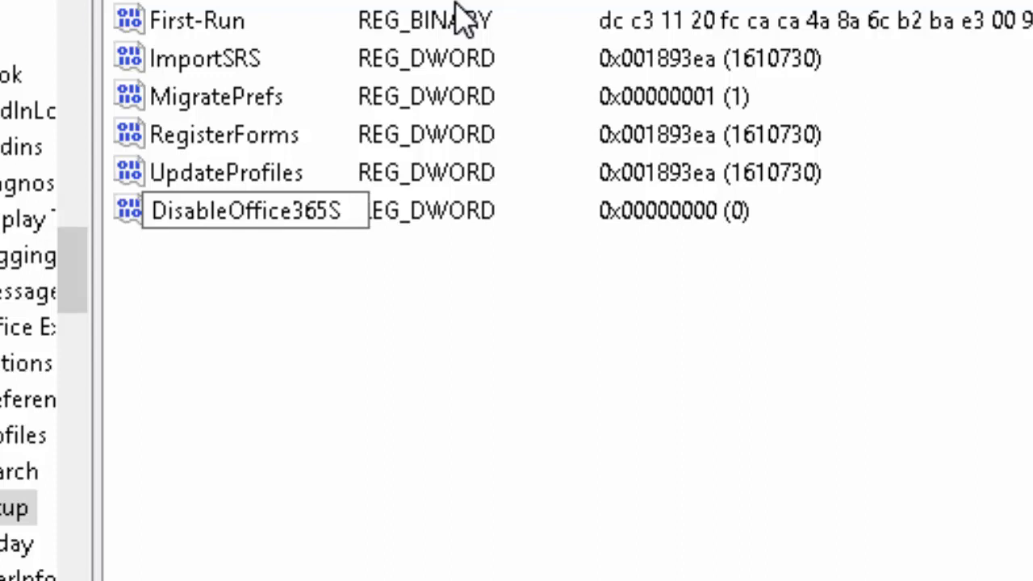
text(impl)
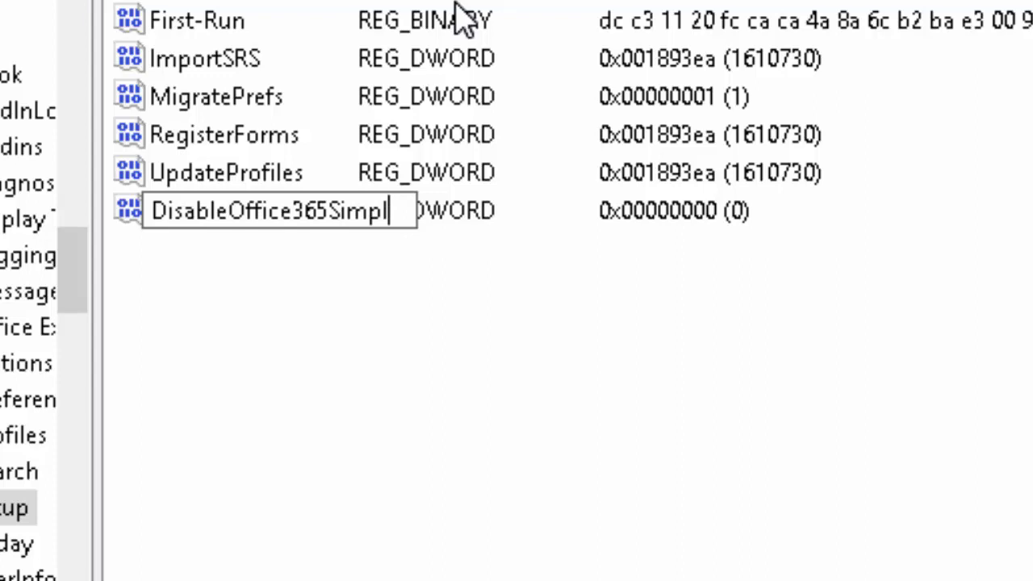
text(ifi)
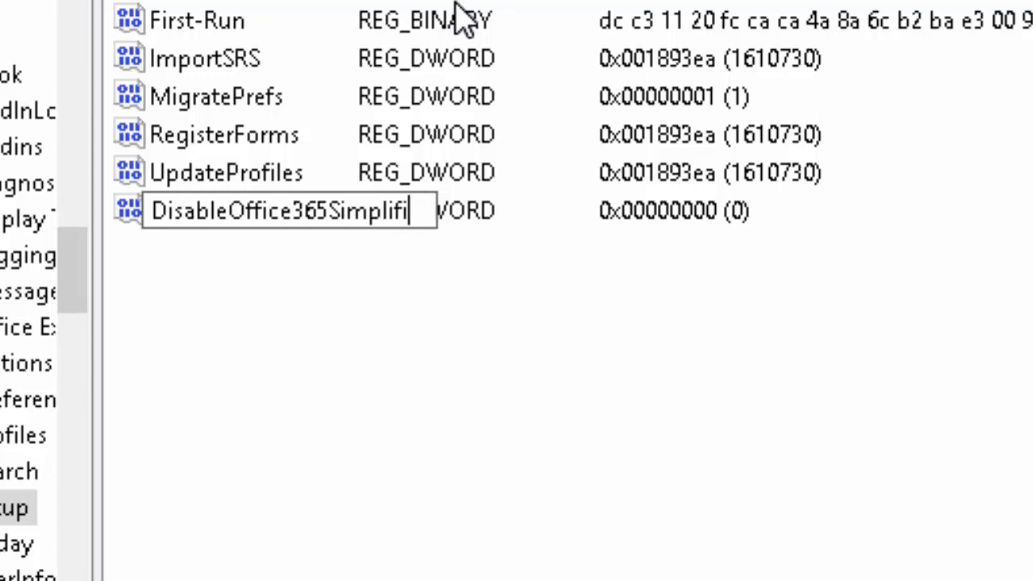
text(edA)
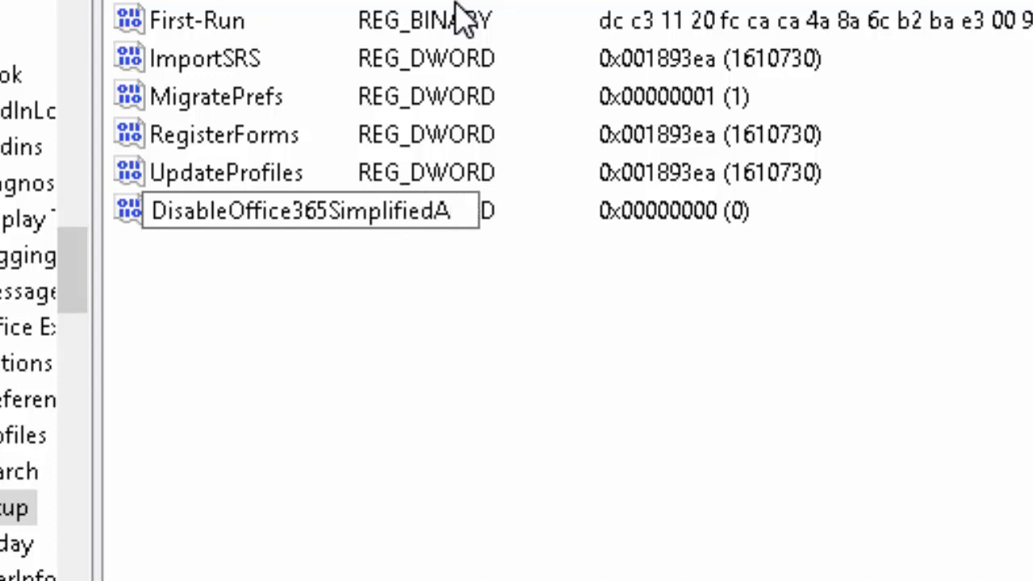
text(cco)
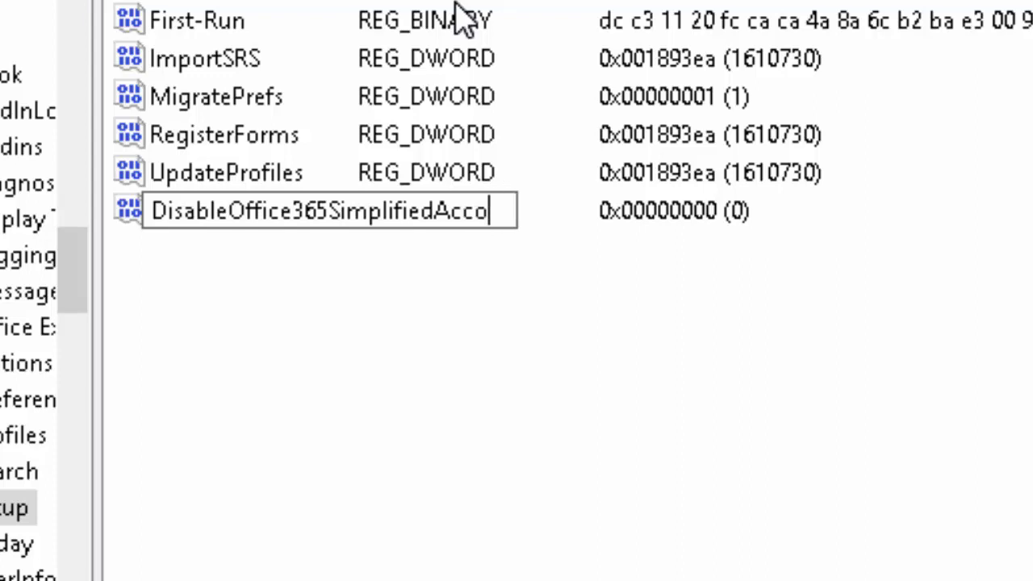
text(unt)
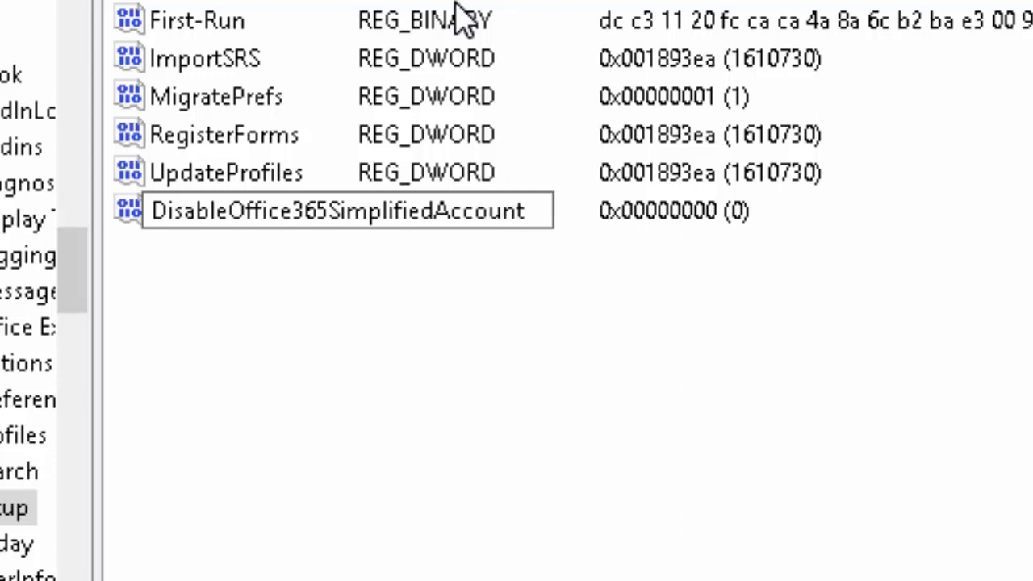
text(Cre)
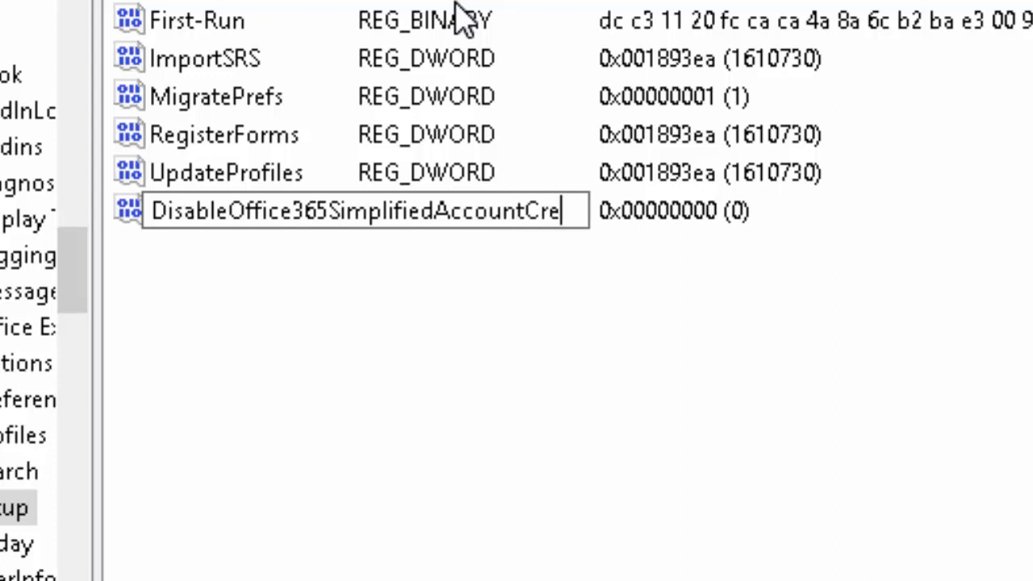
text(ation)
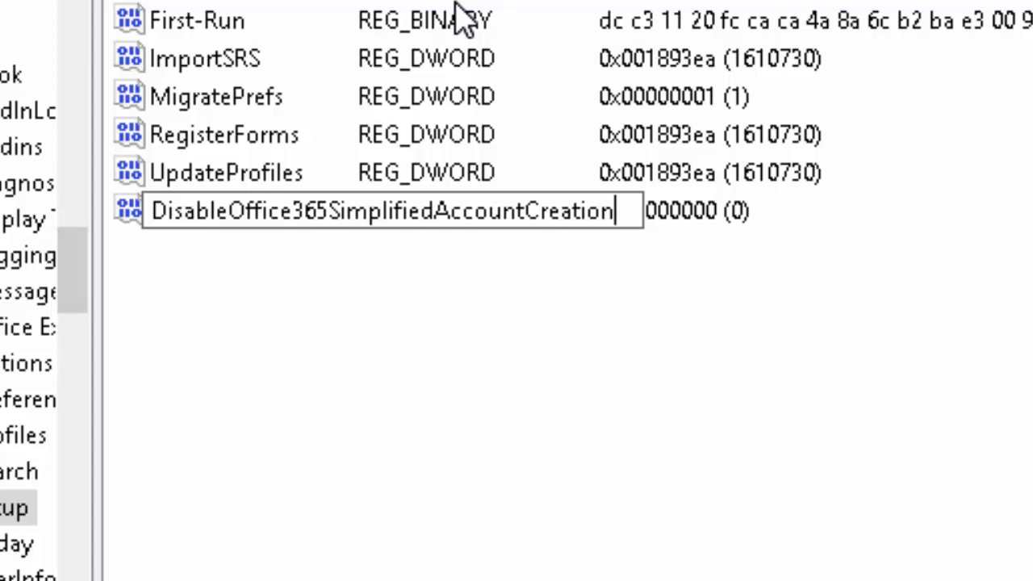
key(Return)
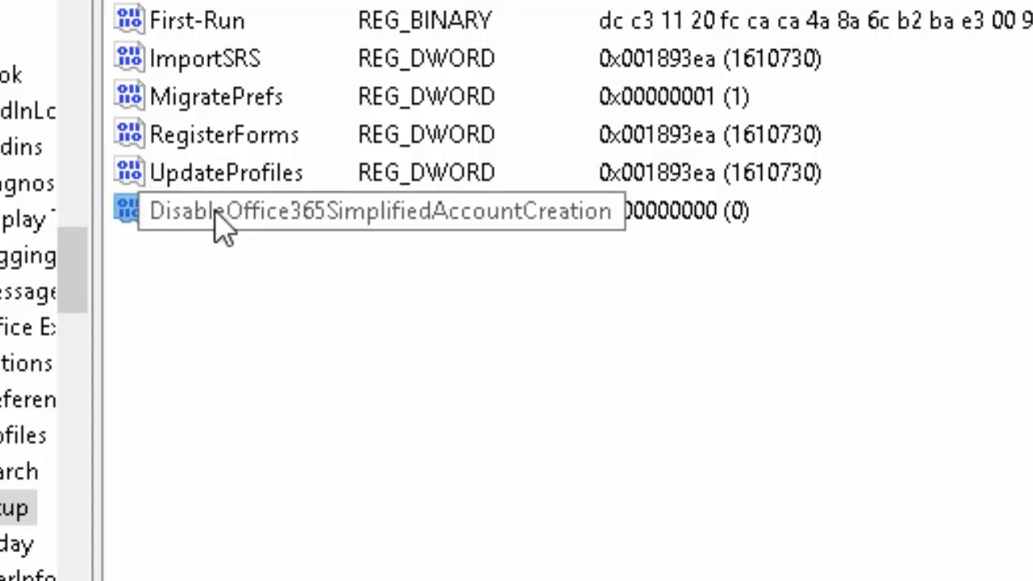
Step: Set the DisableOffice365SimplifiedAccountCreation value data to 1 and close the Registry Editor
double_click(217, 230)
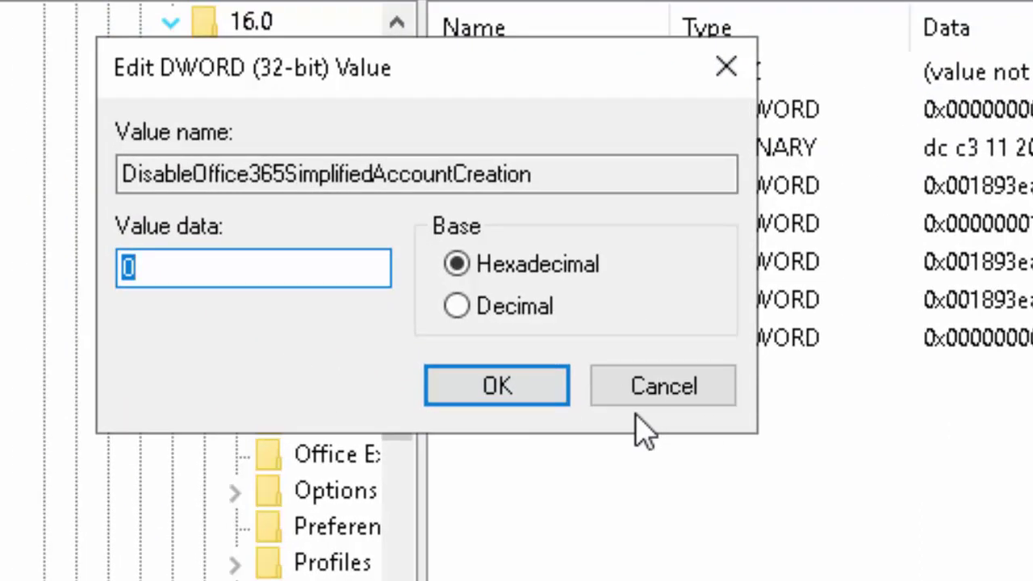
text(1)
click(538, 391)
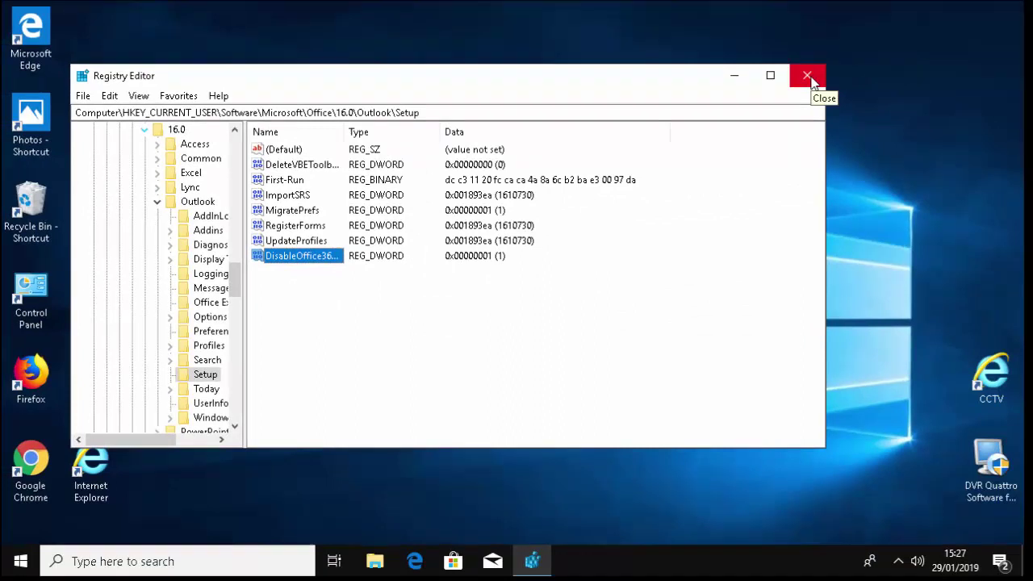
click(806, 76)
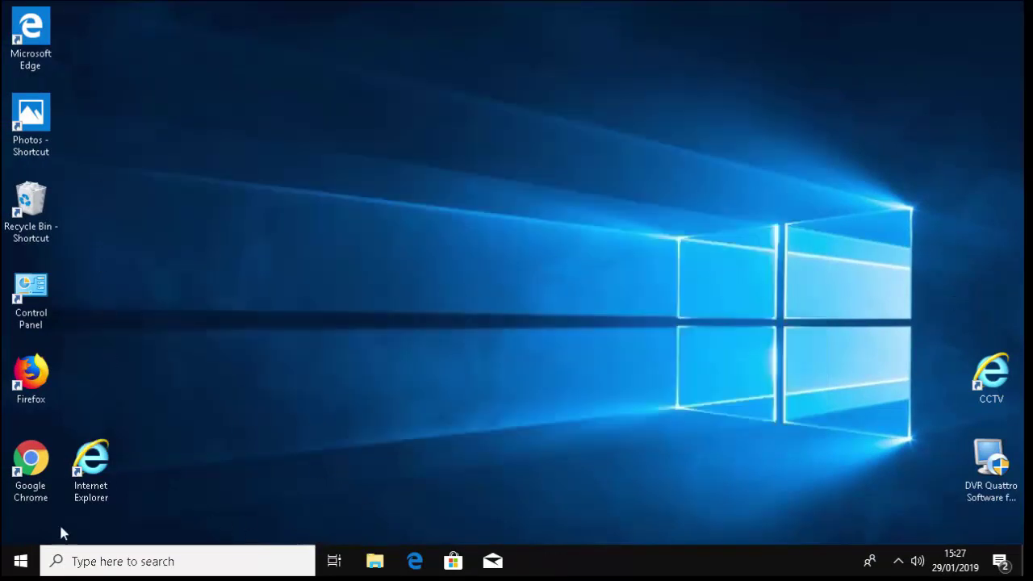
Step: Open Outlook and start adding a new email account from the account information page
click(20, 565)
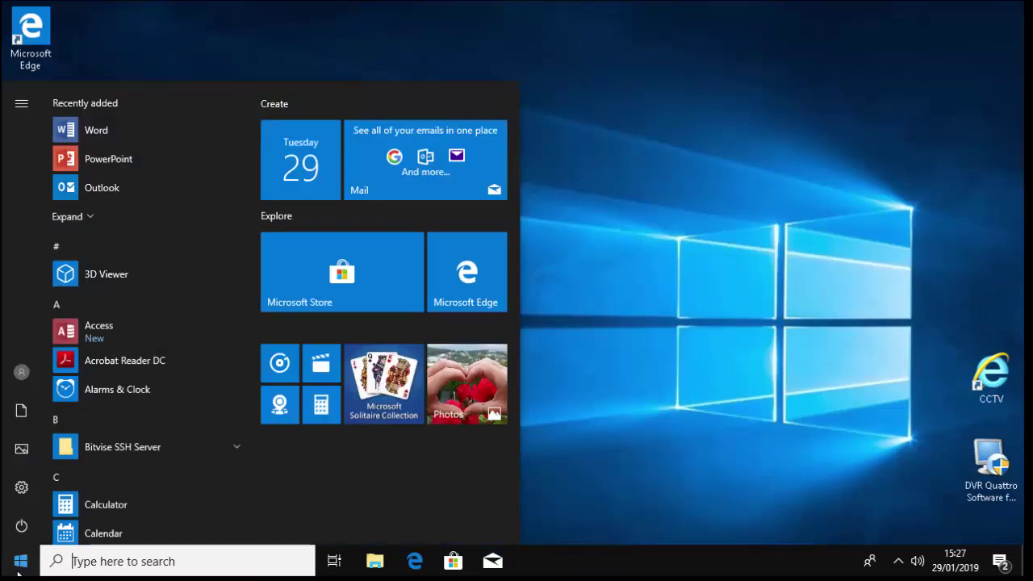
click(101, 187)
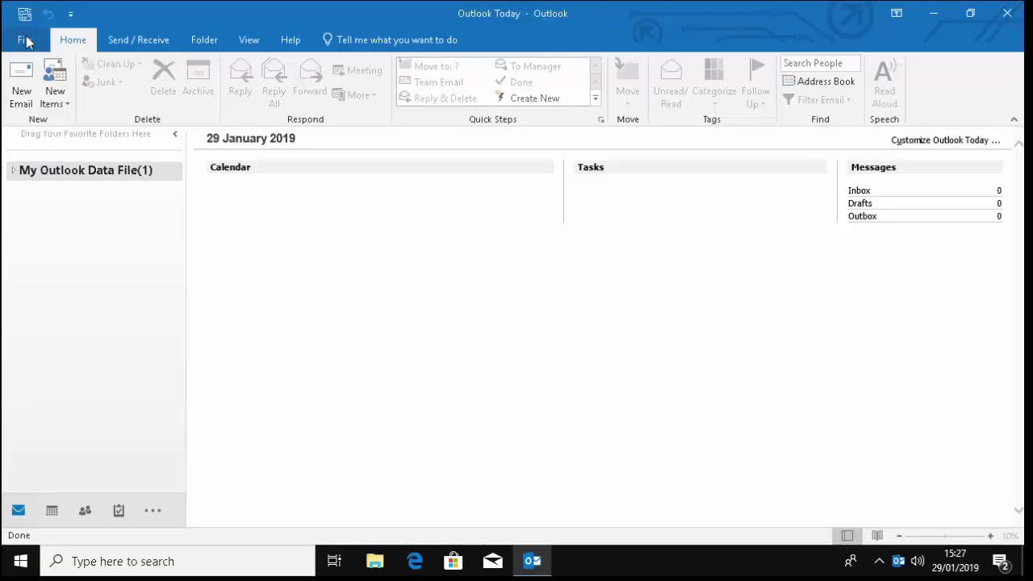
click(24, 38)
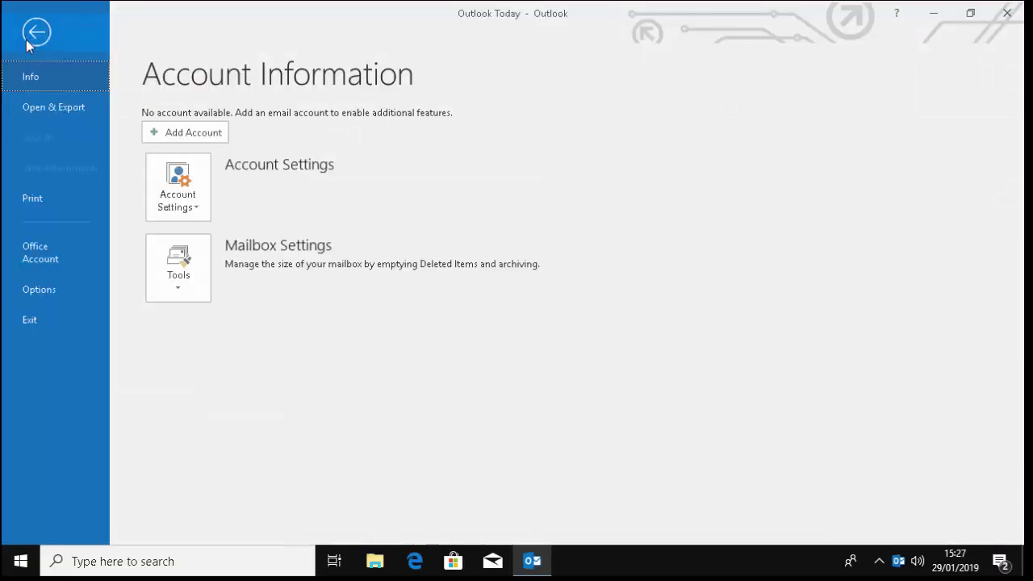
click(210, 136)
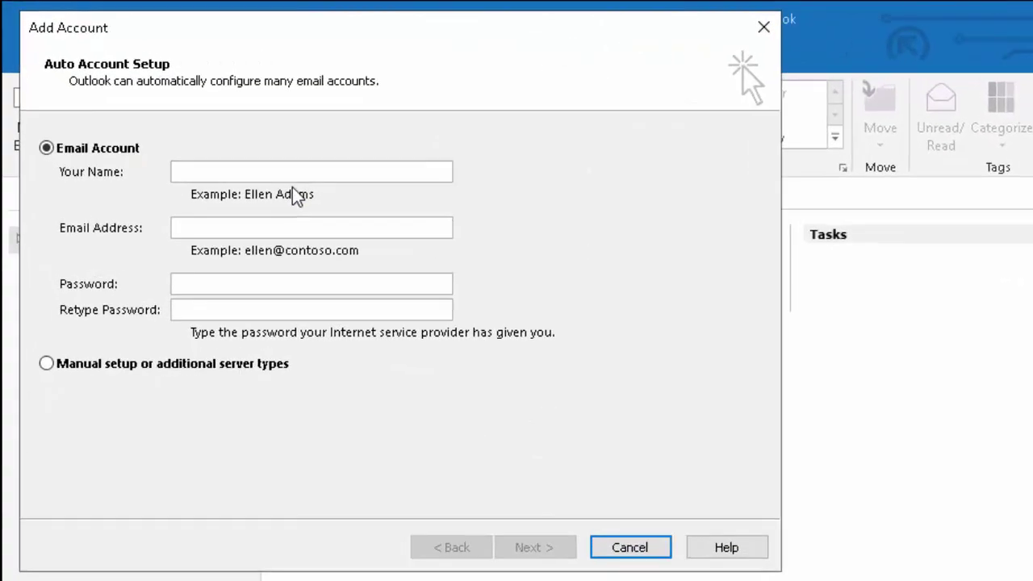
Step: Choose manual setup or additional server types, and continue with POP or IMAP as the account type
click(69, 364)
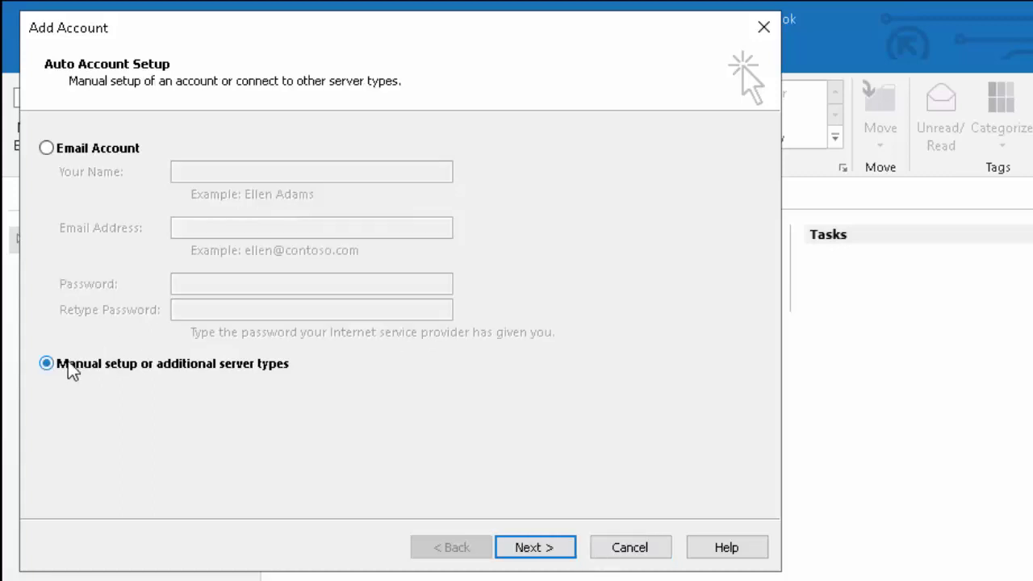
click(548, 559)
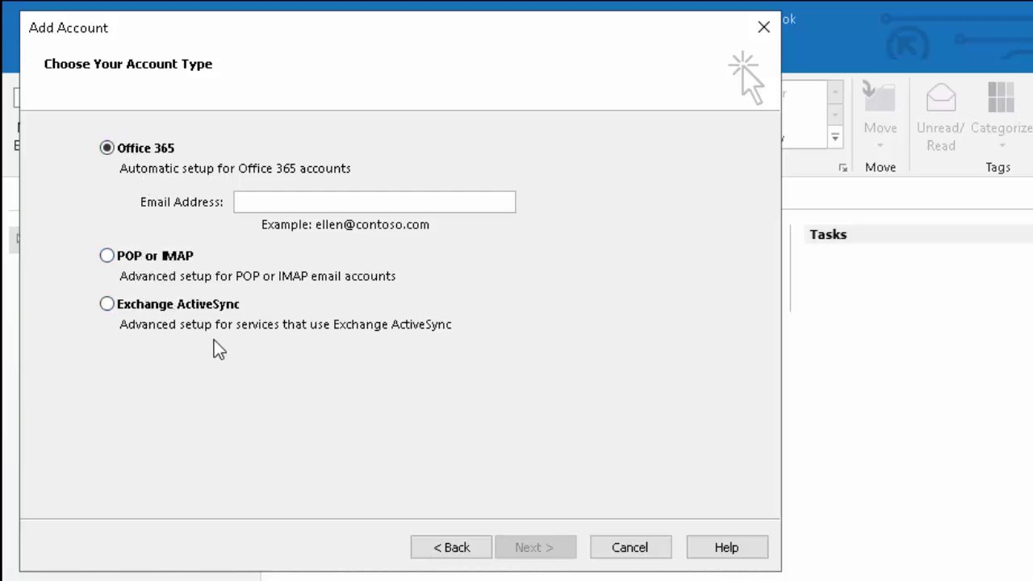
click(110, 258)
click(531, 548)
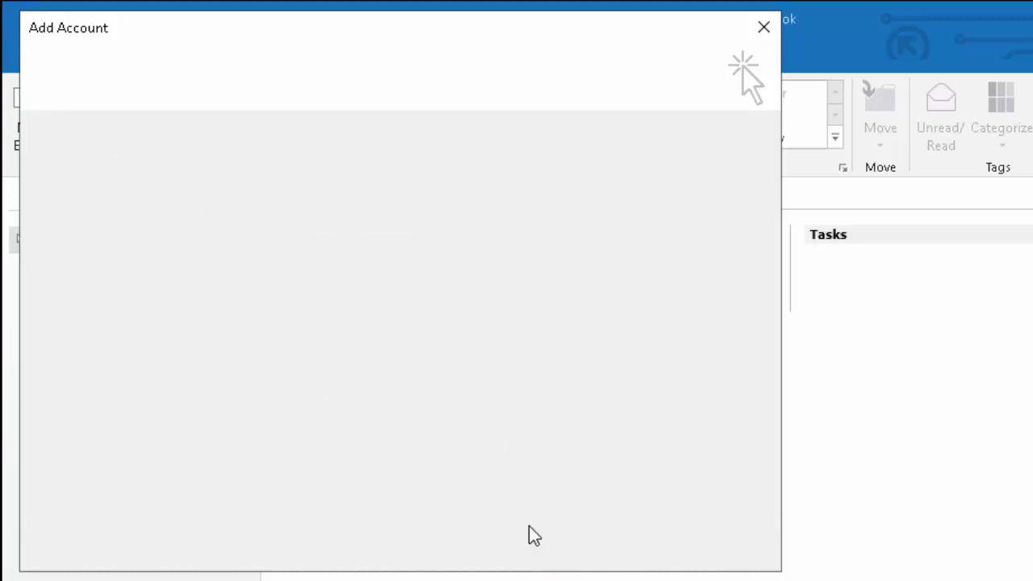